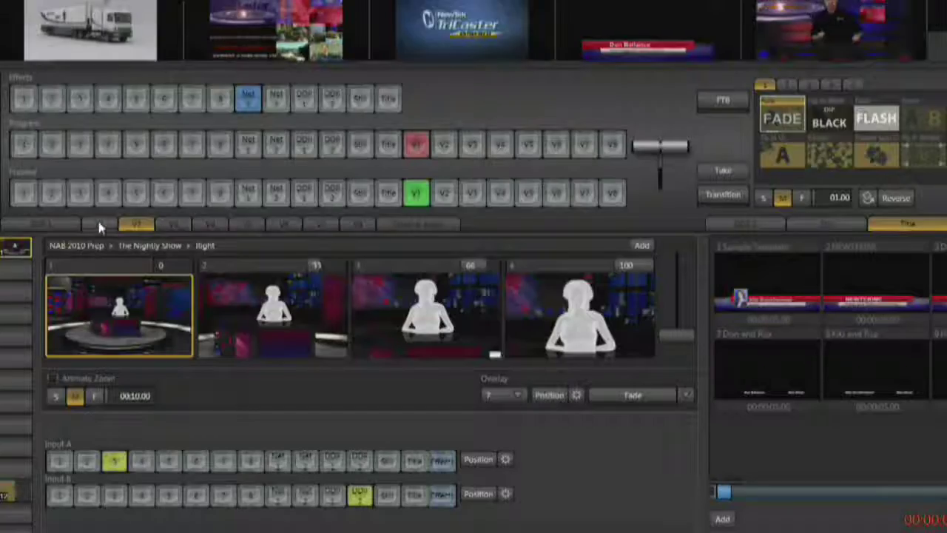
Show the Plaza virtual set from its Center camera angle.
click(100, 225)
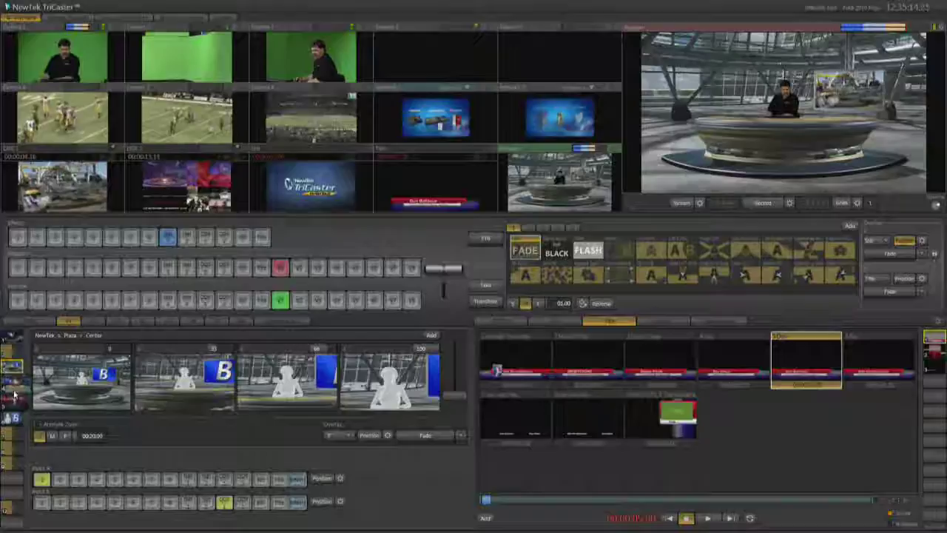
Load the dark red Nightly Show studio as the virtual set.
click(14, 398)
click(13, 407)
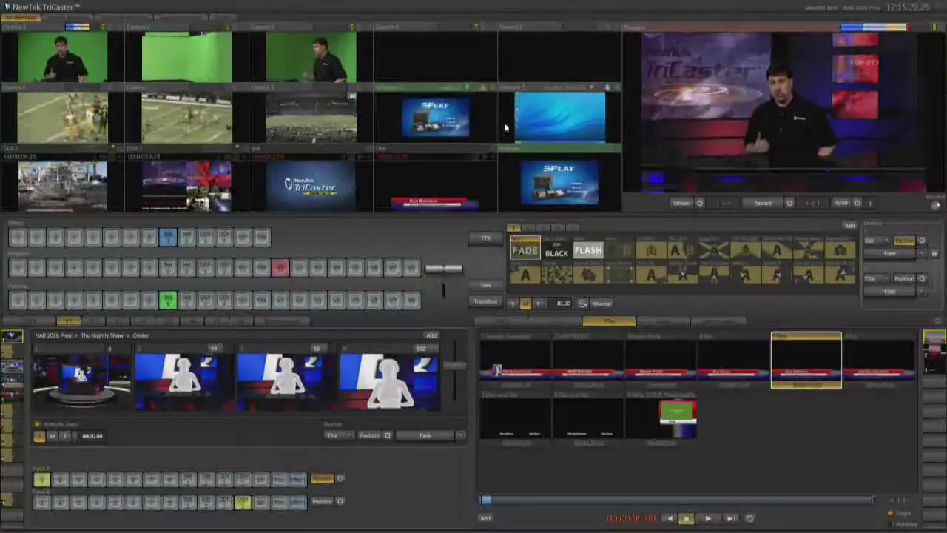
Put the 3Play graphic on program, then fade to the queued preview source.
click(172, 272)
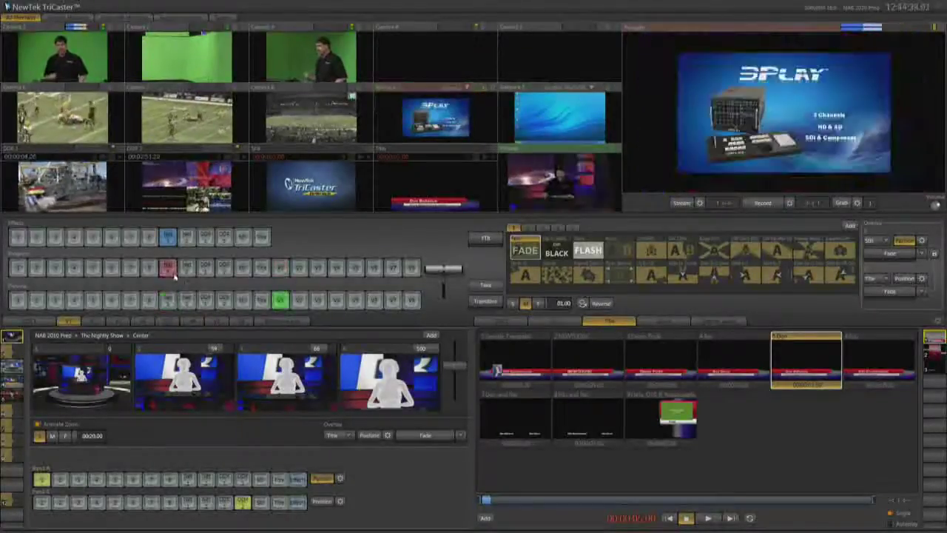
key(space)
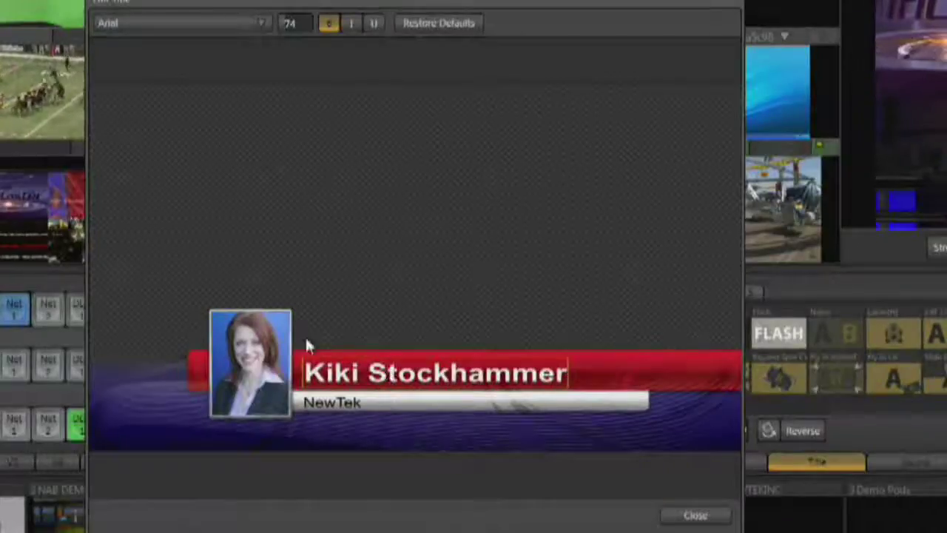
Replace the lower-third photo with a man's portrait from the Media Browser and close the editor.
click(251, 365)
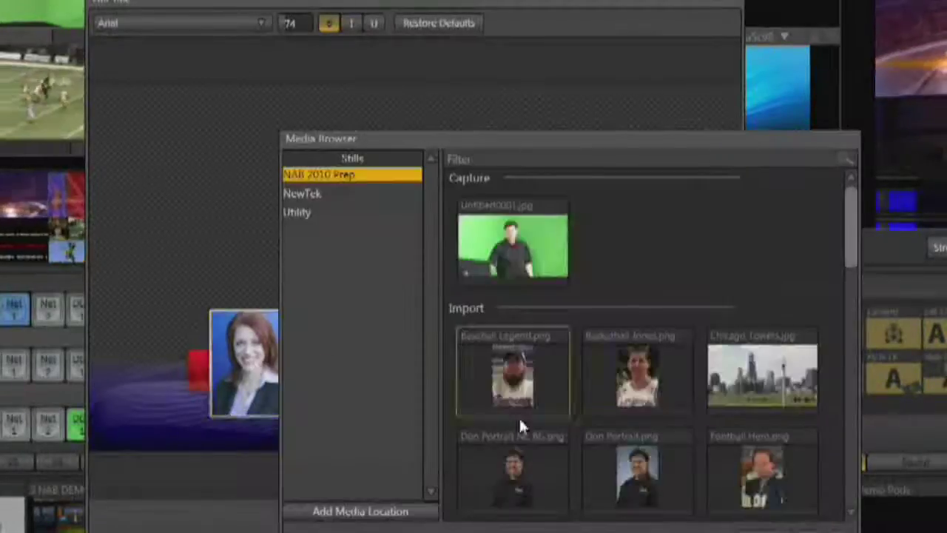
double_click(640, 472)
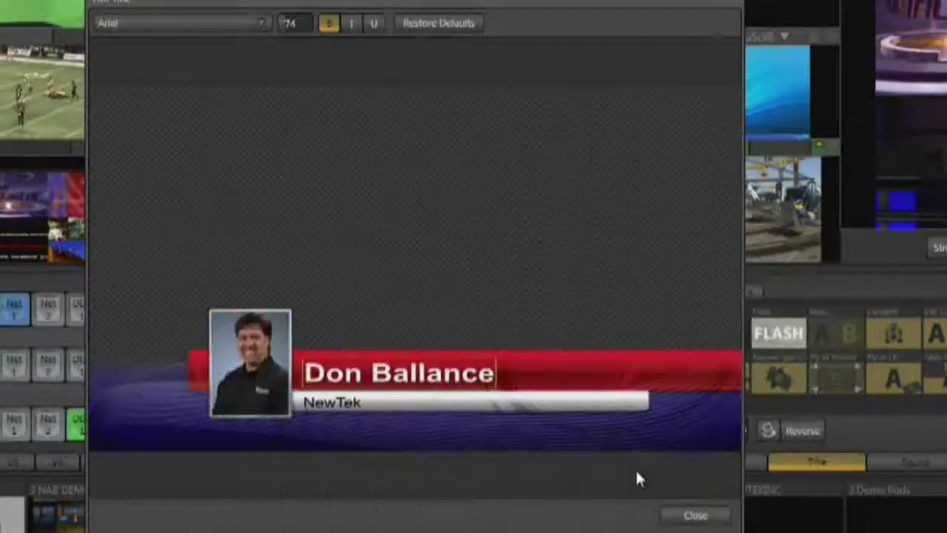
click(694, 516)
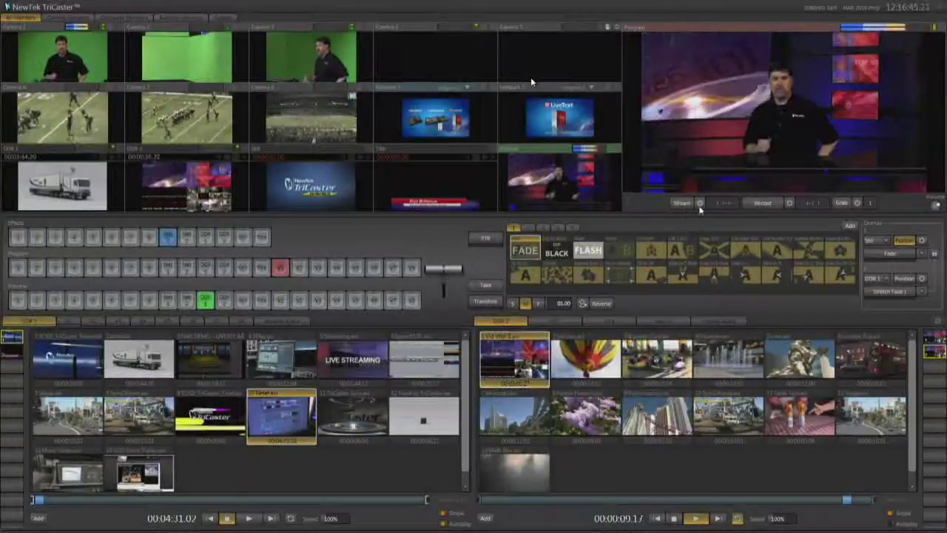
Pick a Flash stream profile further down the list, then bring up the recording settings.
click(699, 205)
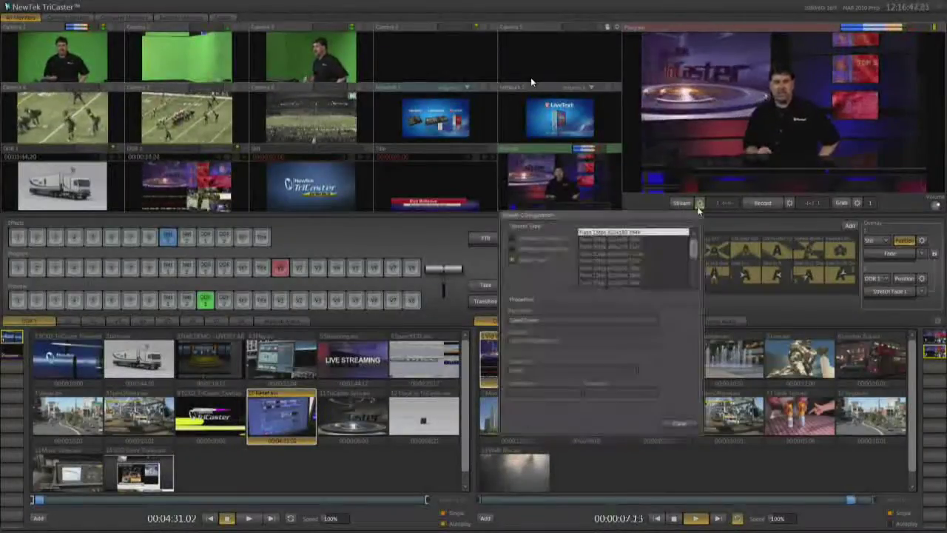
click(626, 253)
click(625, 261)
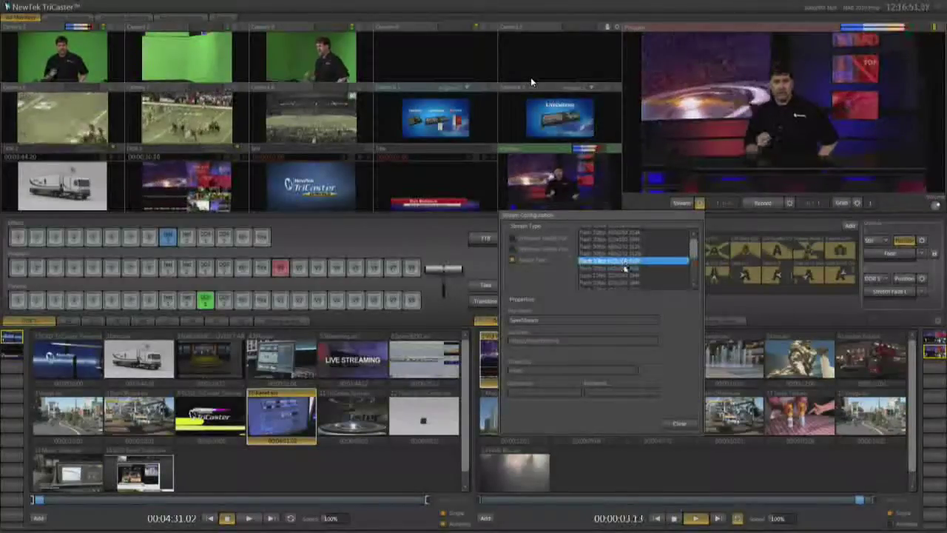
click(625, 269)
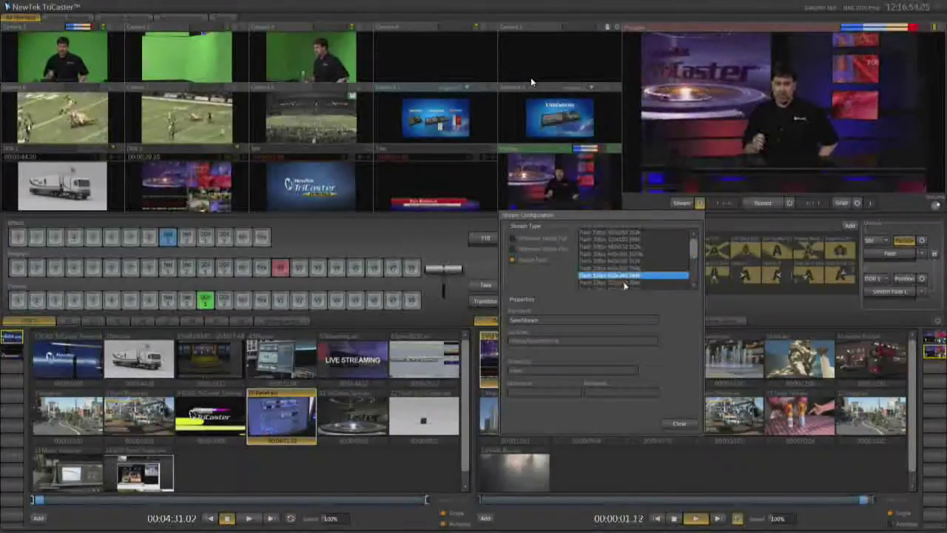
click(625, 282)
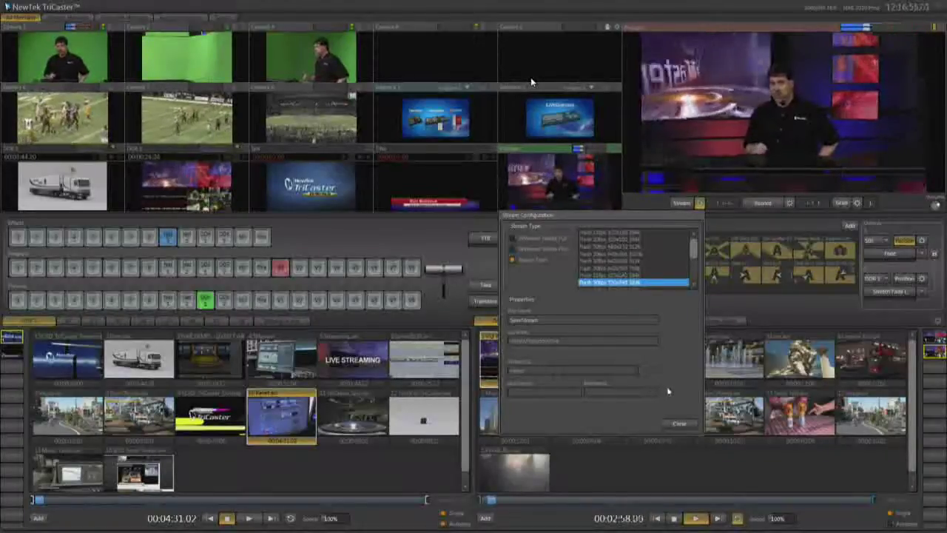
click(677, 424)
click(789, 202)
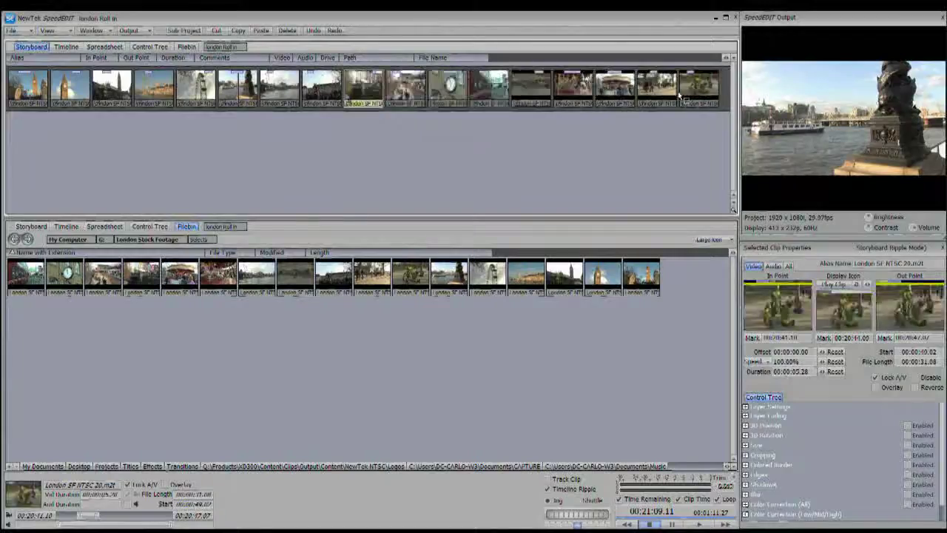
Show the London Roll In edit as a timeline and add crossfades between all clips.
click(66, 46)
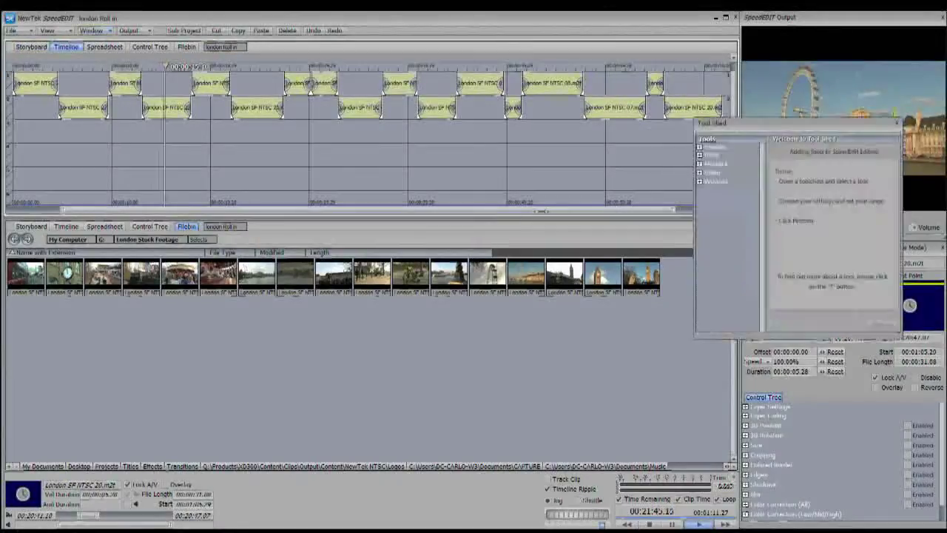
click(702, 157)
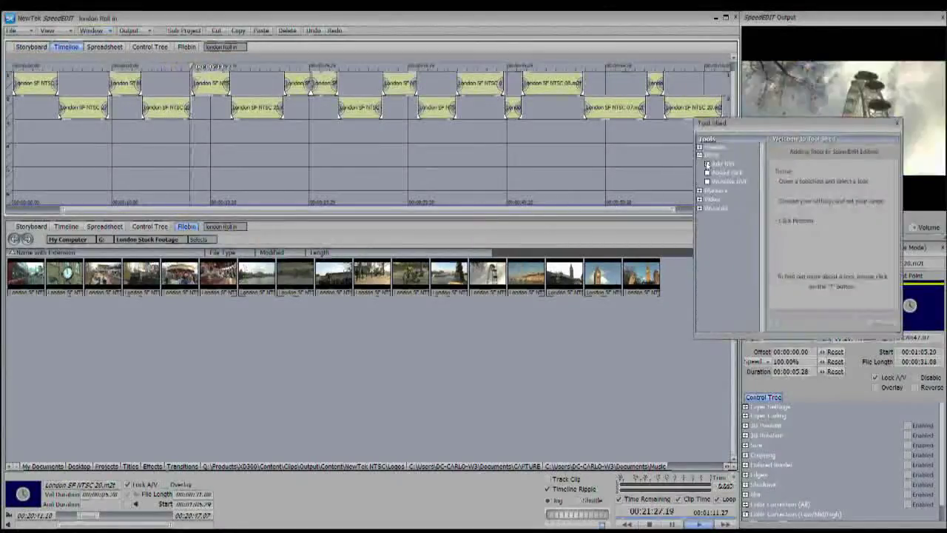
click(890, 326)
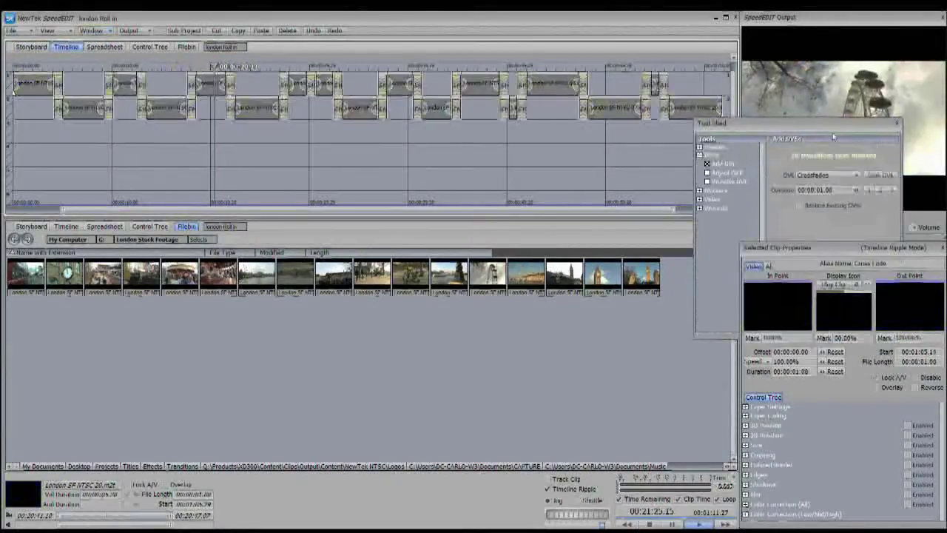